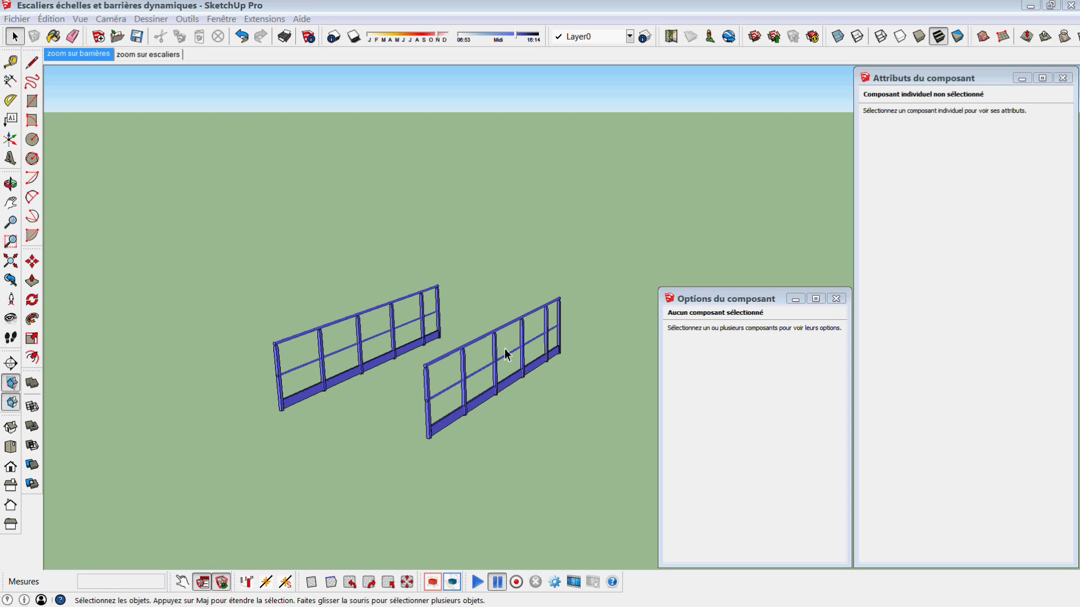
Stretch the right-hand standard railing to about 7.5 times its original length.
left_click(464, 360)
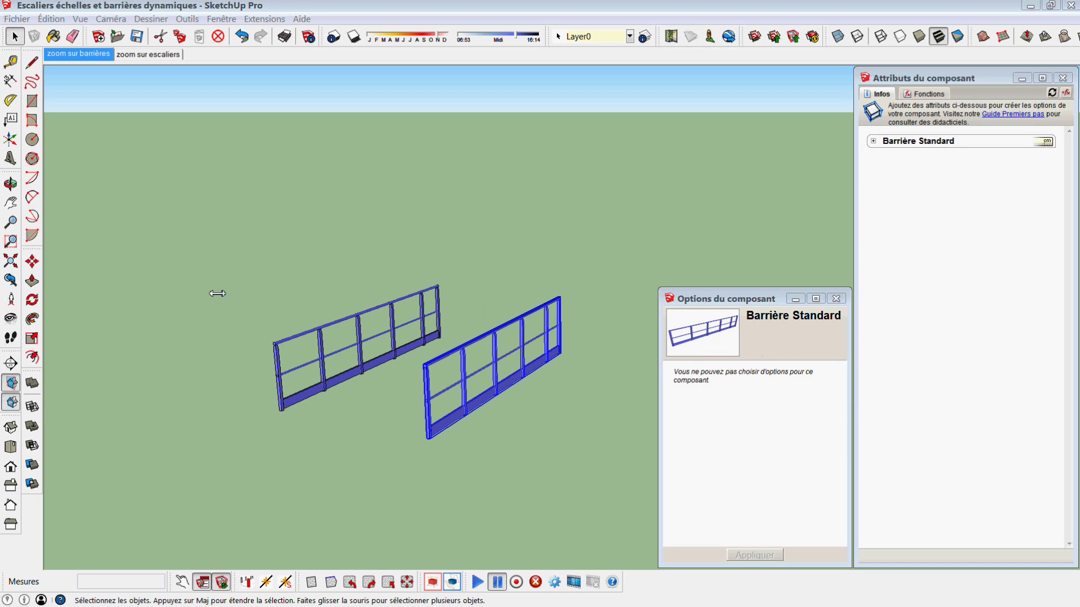
left_click(32, 338)
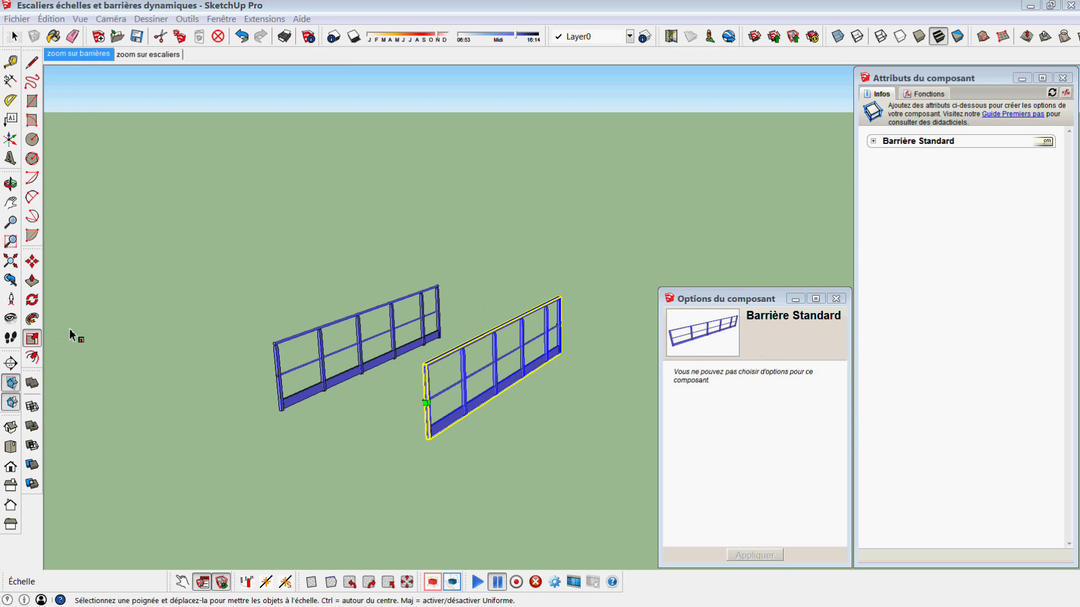
left_click_drag(560, 325, 567, 320)
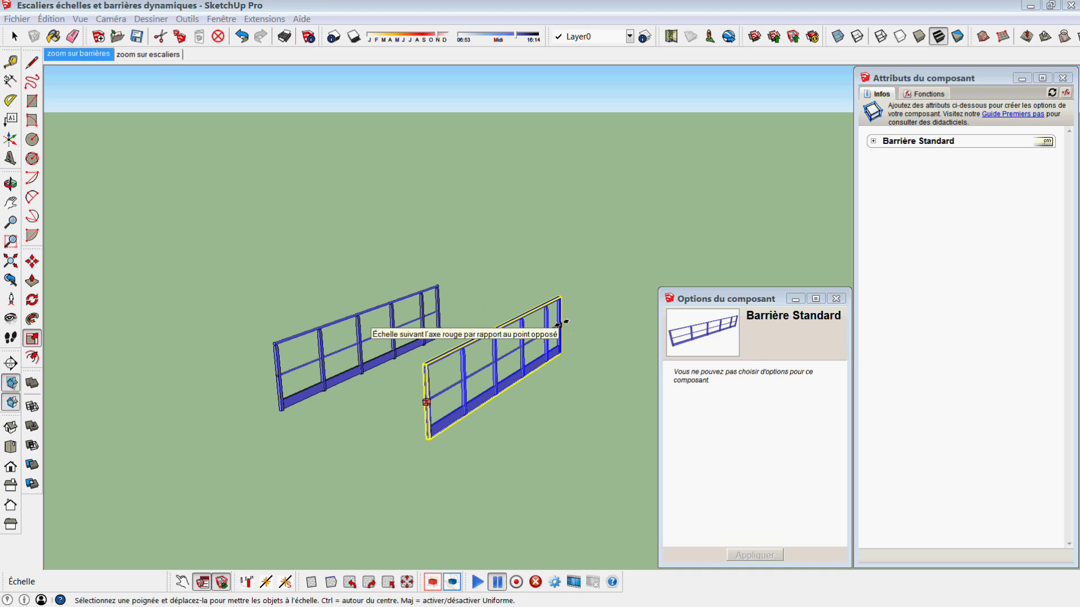
left_click_drag(665, 255, 793, 191)
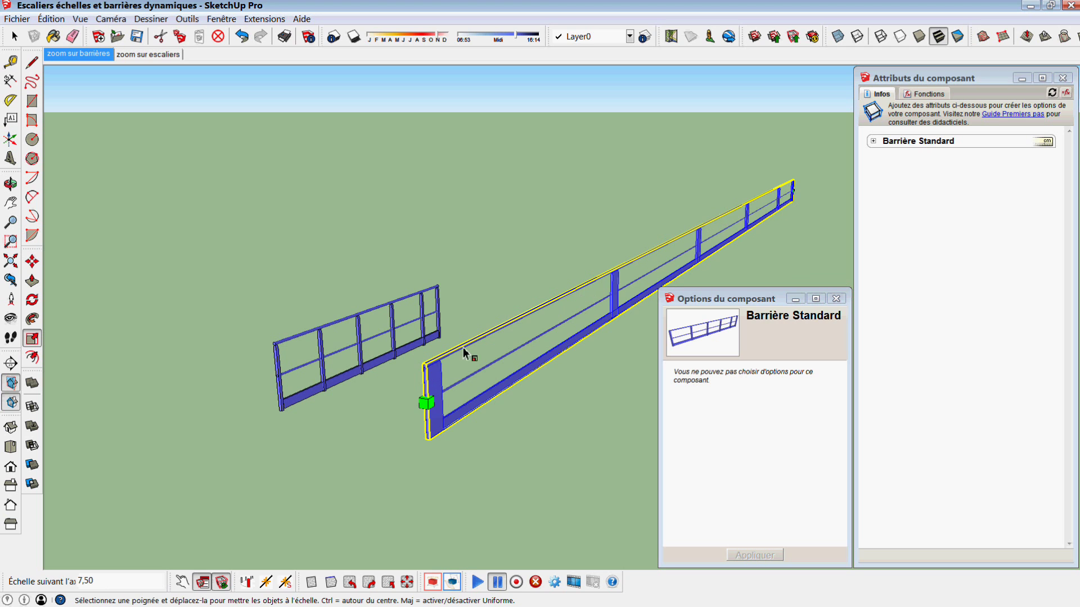
Zoom in on the stretched railings, then return to the 'zoom sur barrières' scene.
scroll(438, 393, "up", 1)
scroll(438, 393, "up", 2)
scroll(438, 393, "up", 1)
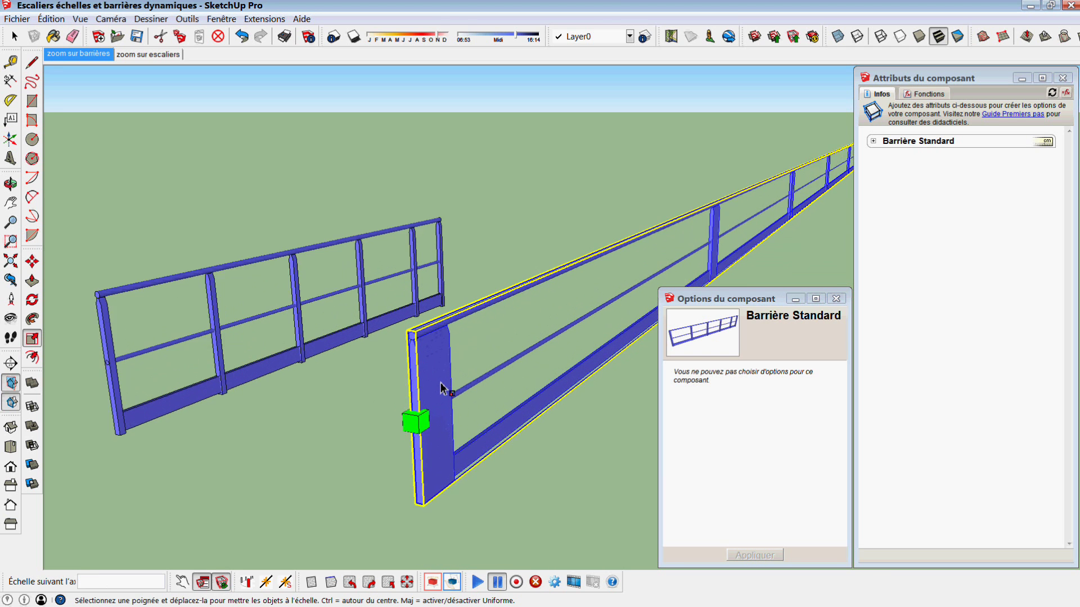
scroll(438, 392, "up", 1)
mouse_move(437, 393)
middle_mouse_down()
mouse_move(504, 366)
mouse_move(487, 422)
mouse_move(448, 446)
mouse_move(405, 451)
mouse_move(405, 423)
middle_mouse_up()
key("s")
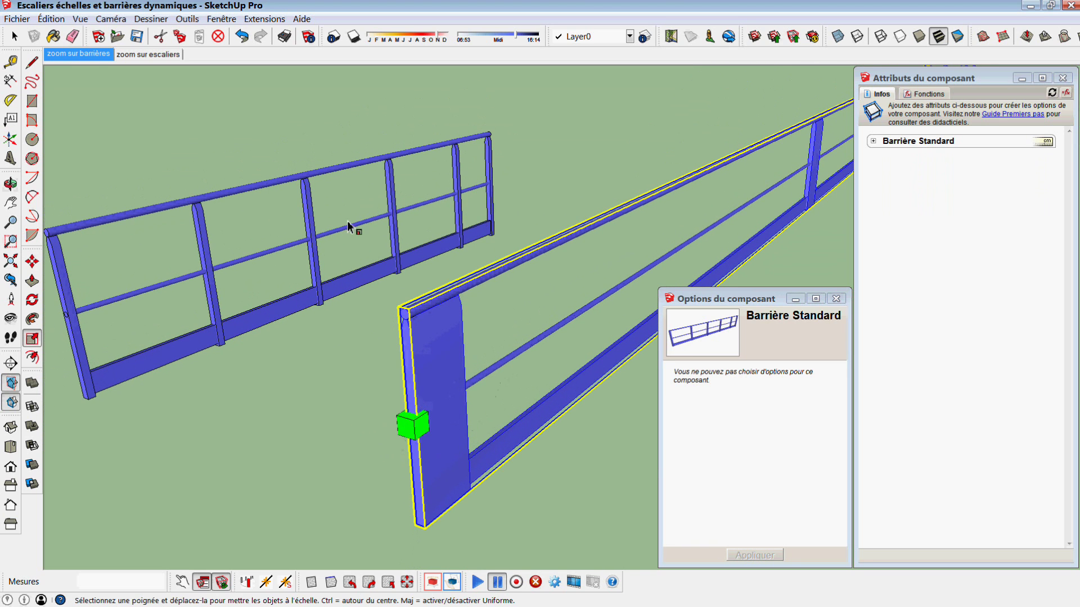
left_click(82, 56)
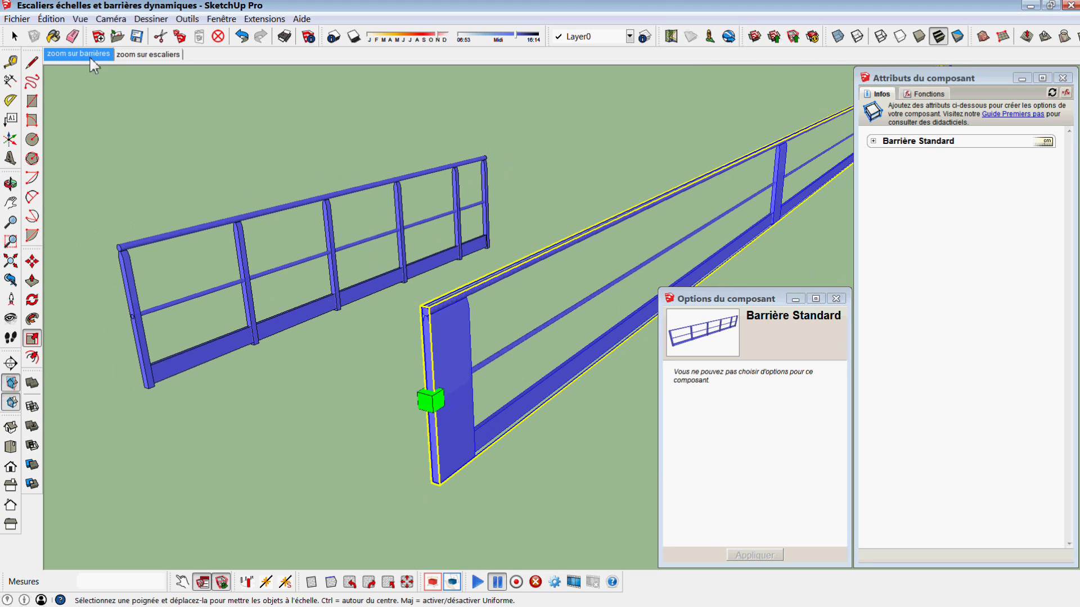
Undo the right railing stretch and lengthen 'Barrière Dynamique S' to about 2600 cm.
left_click(245, 39)
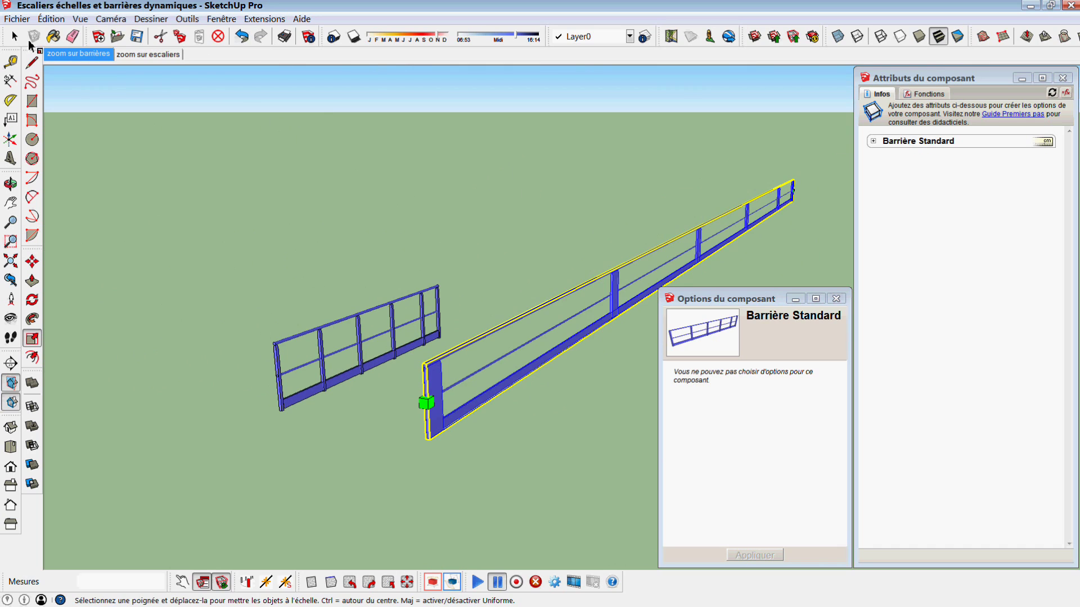
left_click(209, 159)
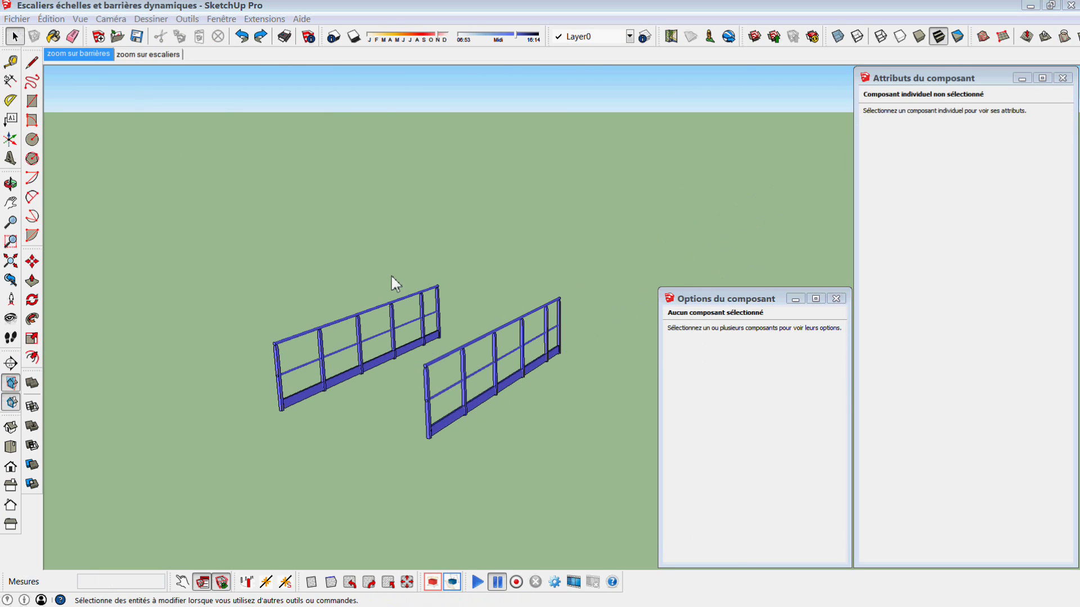
left_click(391, 321)
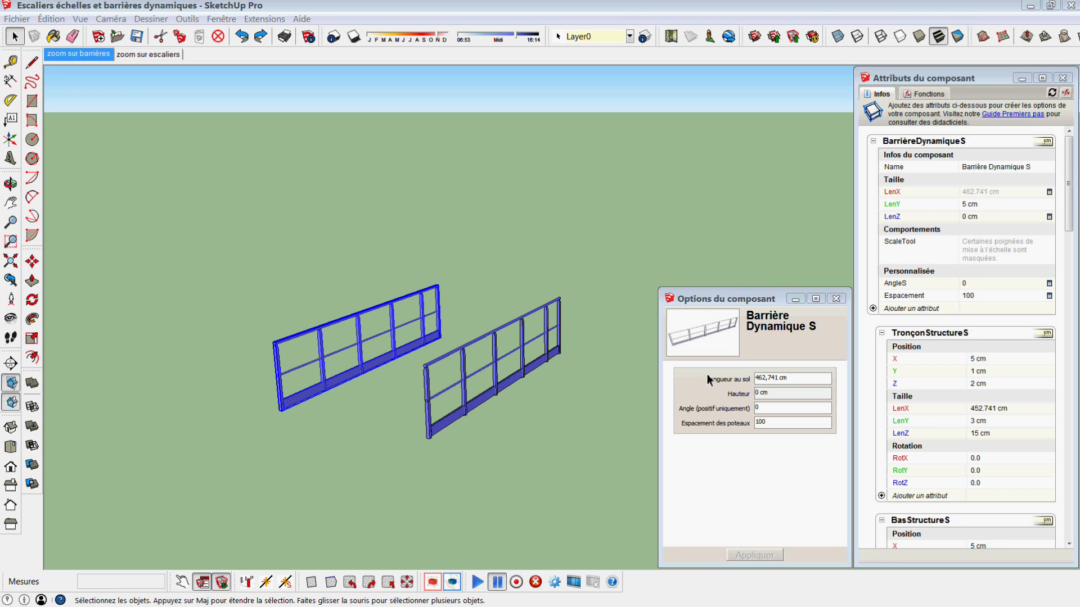
left_click(32, 338)
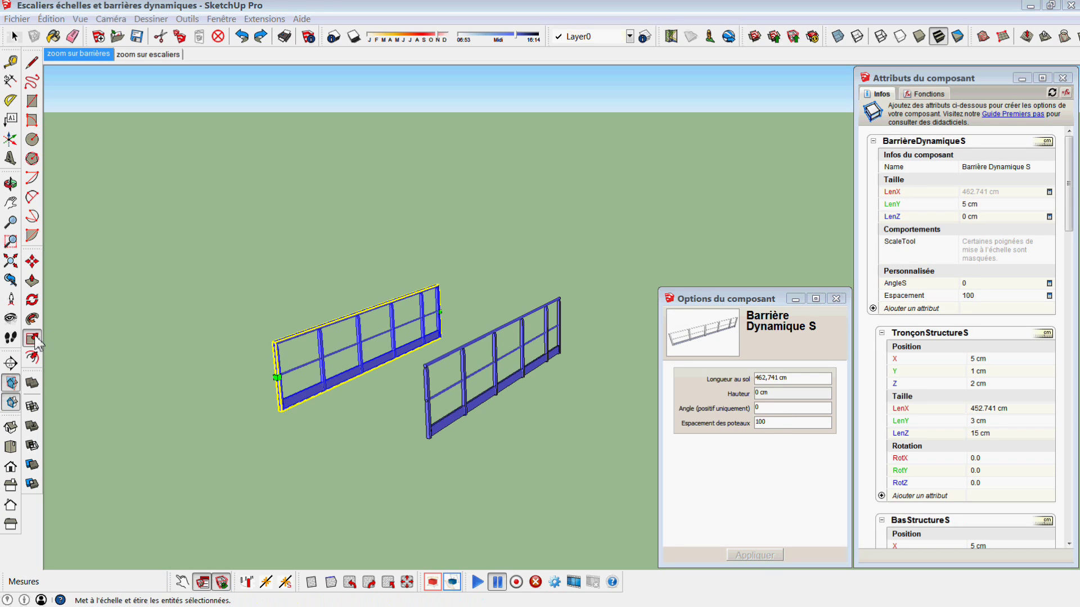
left_click_drag(446, 318, 448, 318)
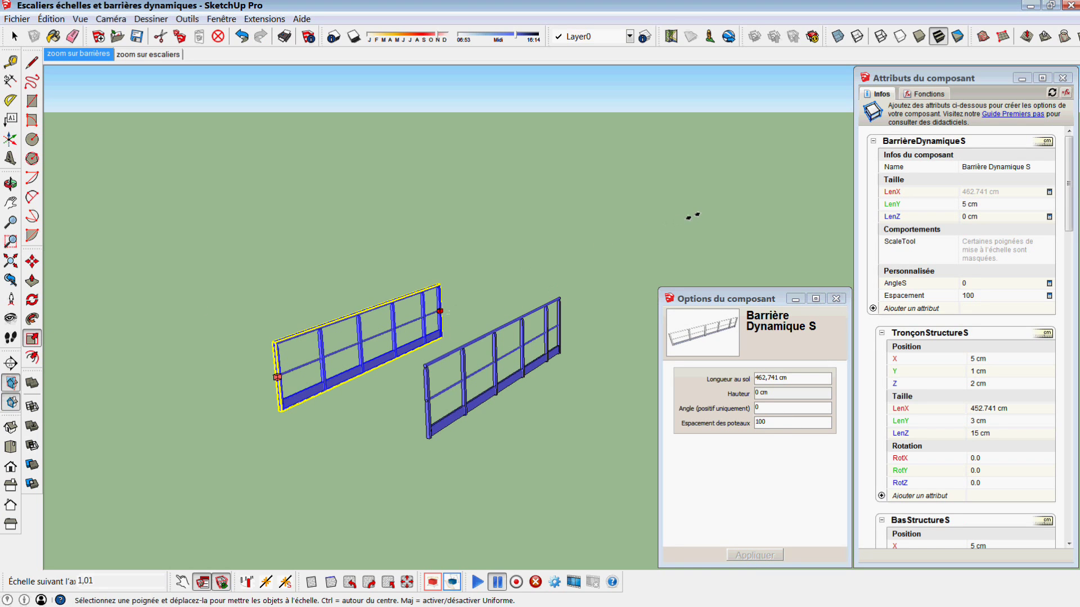
left_click_drag(693, 214, 708, 212)
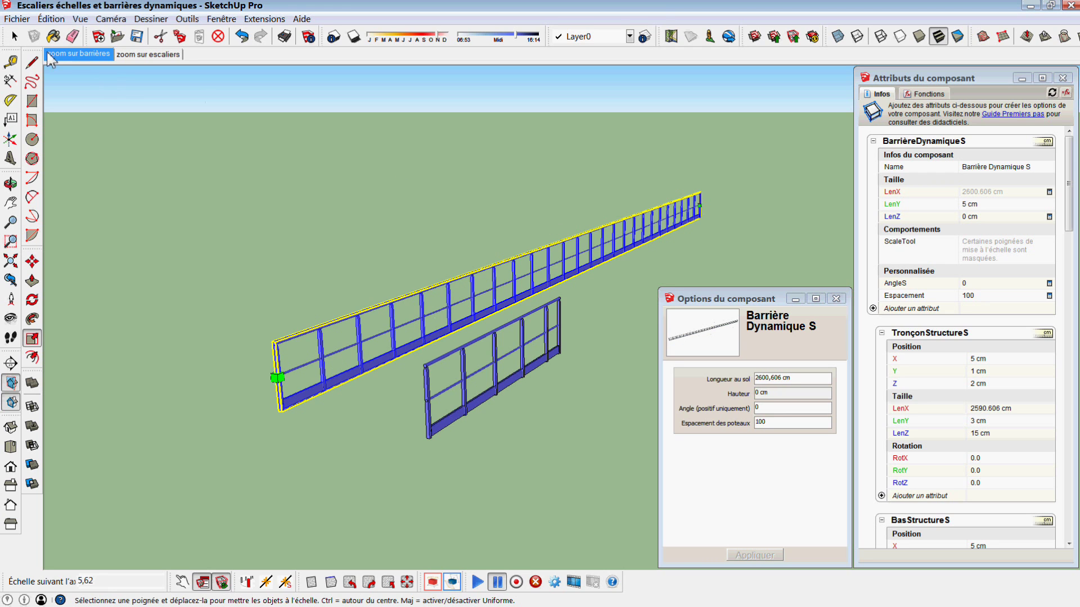
key("space")
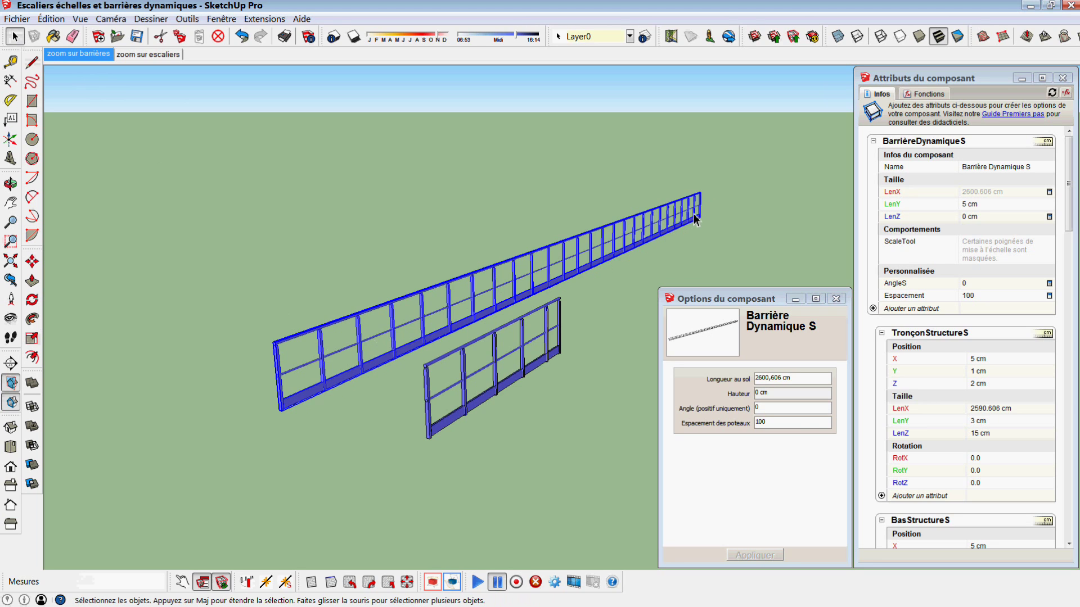
Set the dynamic railing's post spacing to 150 and its angle to 20°.
double_click(774, 423)
type("150")
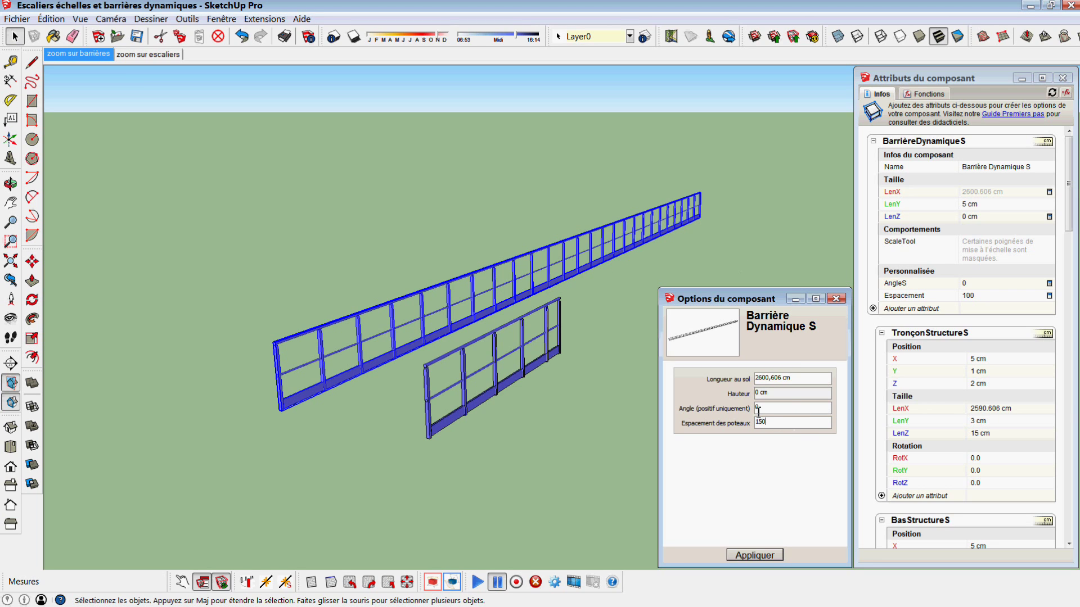
left_click(754, 556)
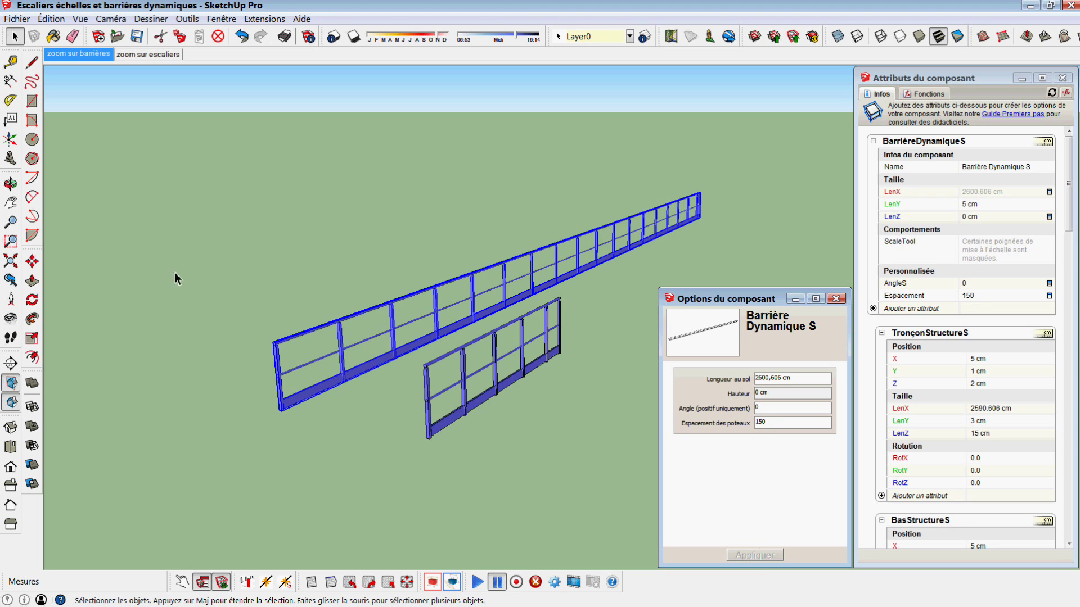
double_click(758, 406)
type("20")
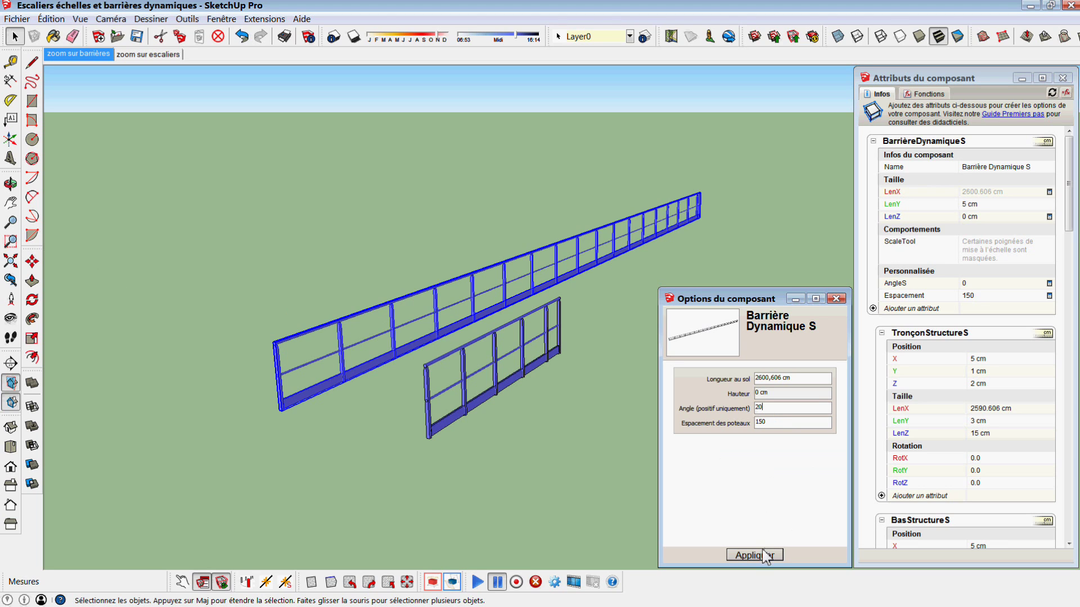
left_click(765, 556)
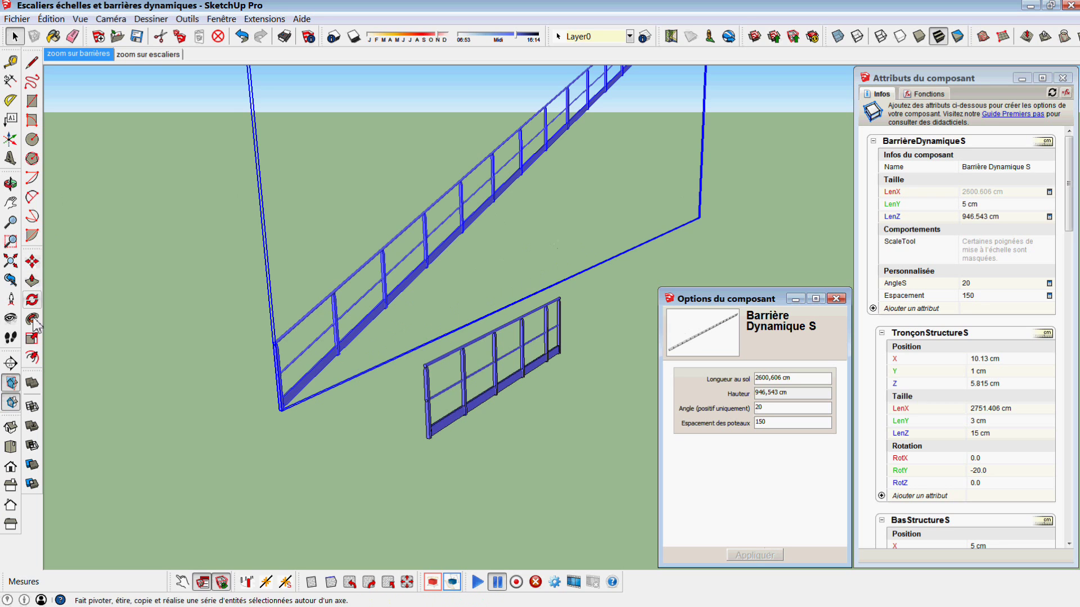
Scale the sloped railing down to about 0.33, roughly 858 cm long, and deselect it.
left_click(32, 339)
left_click(704, 96)
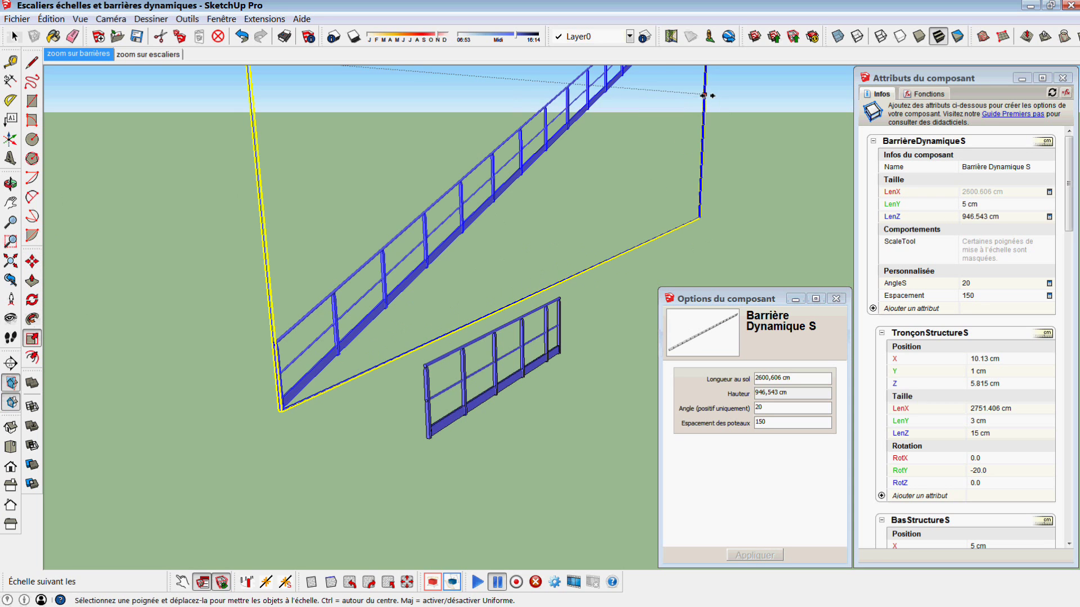
left_click_drag(610, 123, 513, 168)
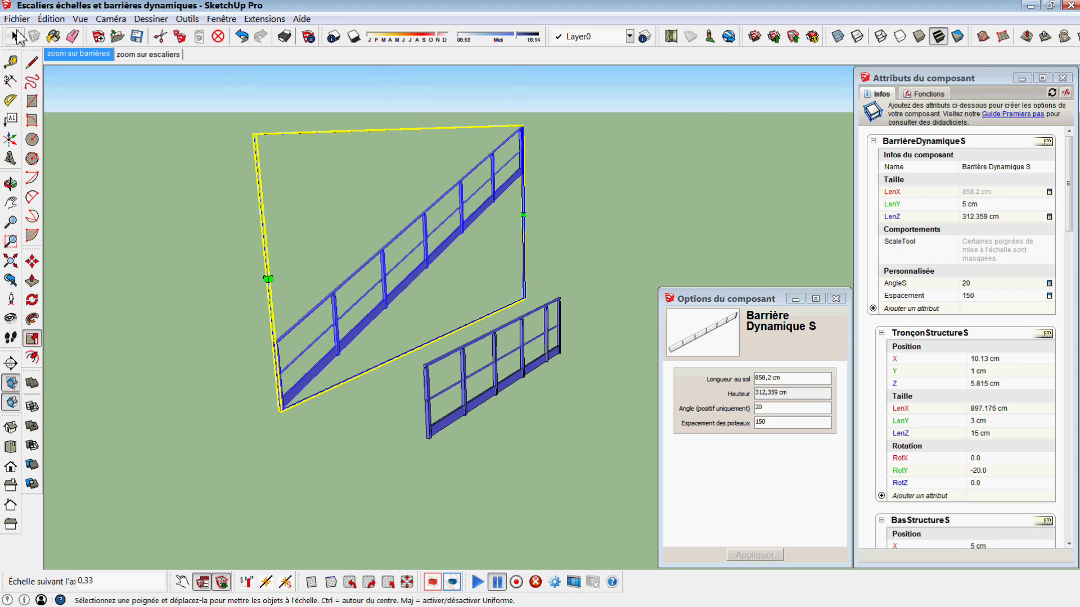
left_click(15, 38)
left_click(15, 37)
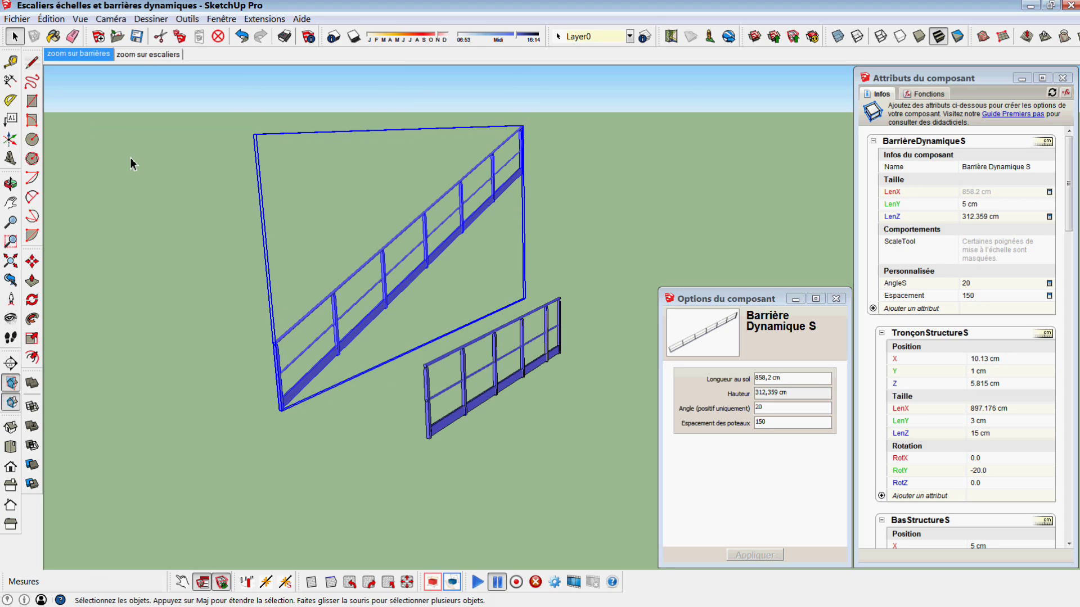
left_click(296, 180)
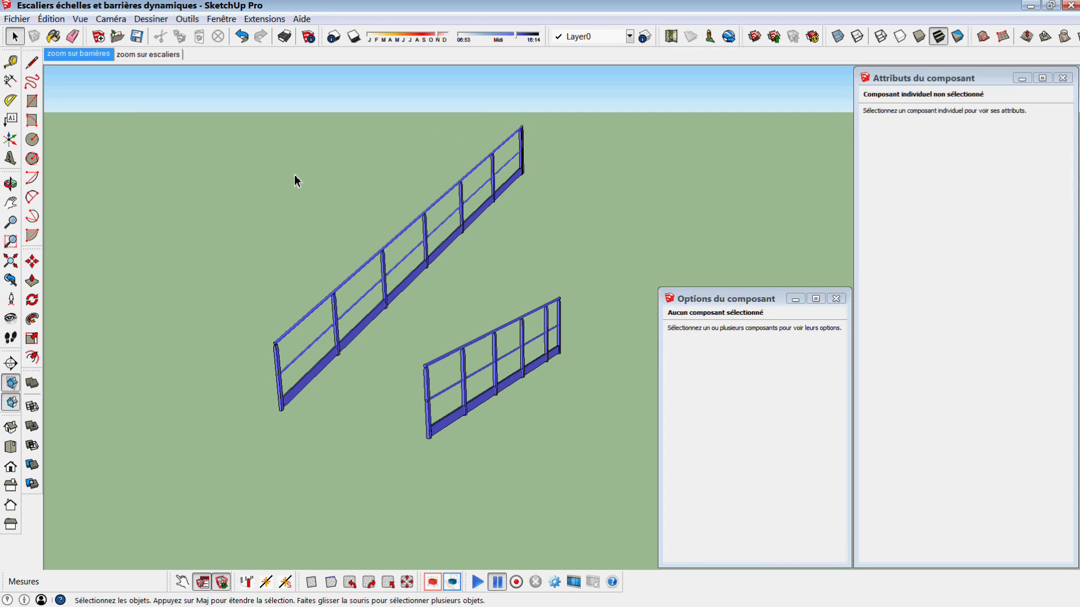
Select the large sloped railing and scroll through its component attributes.
left_click(440, 258)
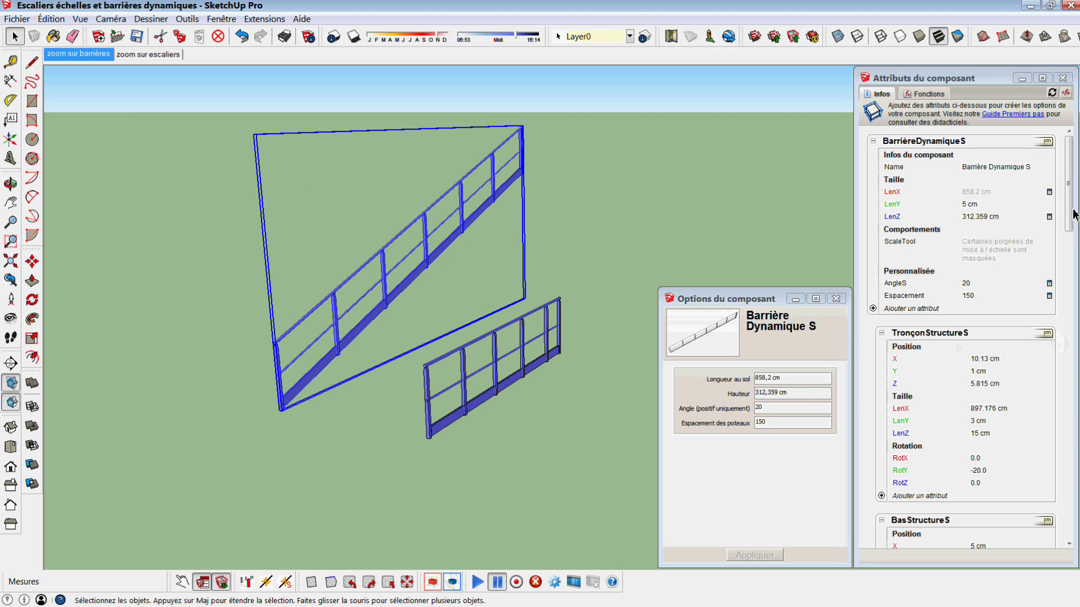
scroll(1068, 345, "down", 3)
scroll(1069, 346, "down", 2)
scroll(1069, 360, "down", 3)
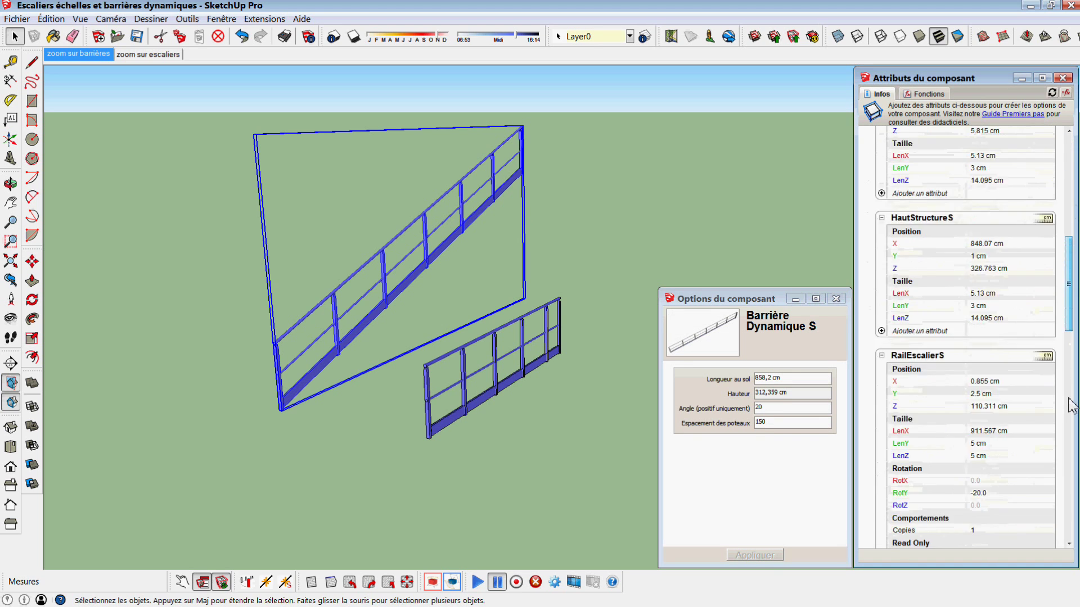
scroll(1069, 410, "down", 3)
scroll(1070, 456, "down", 3)
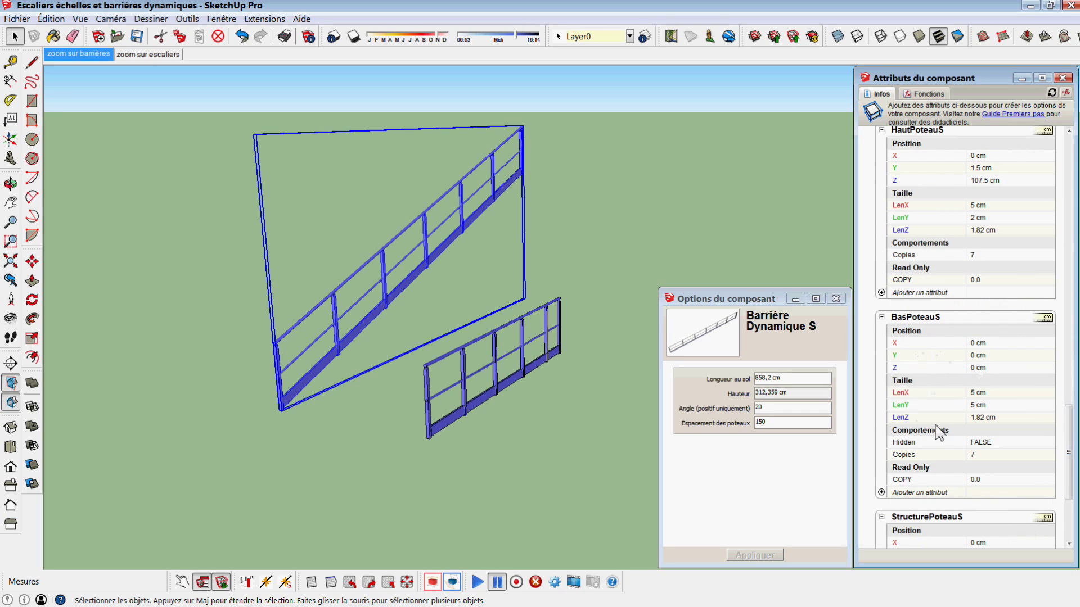
Browse the formula functions list, go back to the attribute list, and deselect the barrier.
left_click(929, 94)
left_click(940, 109)
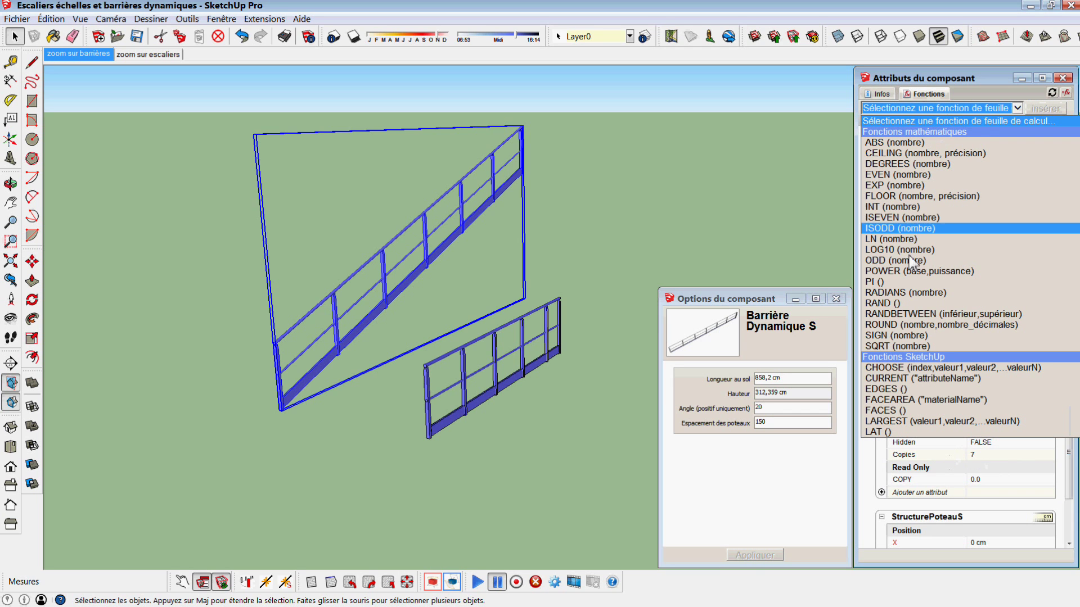
scroll(906, 331, "down", 1)
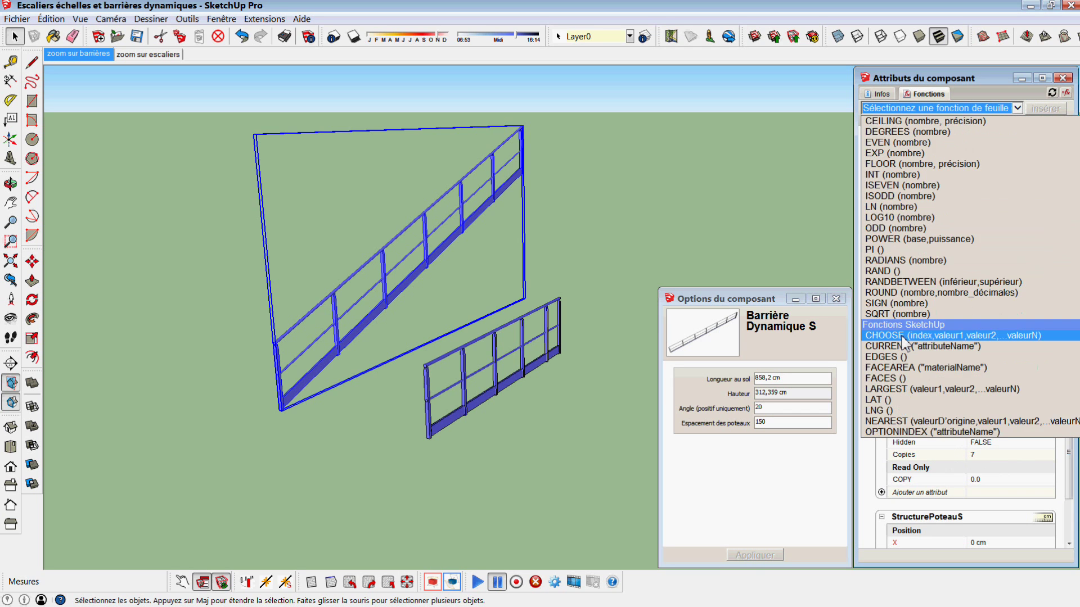
scroll(907, 332, "down", 3)
scroll(906, 331, "down", 3)
scroll(906, 332, "down", 6)
scroll(909, 332, "down", 2)
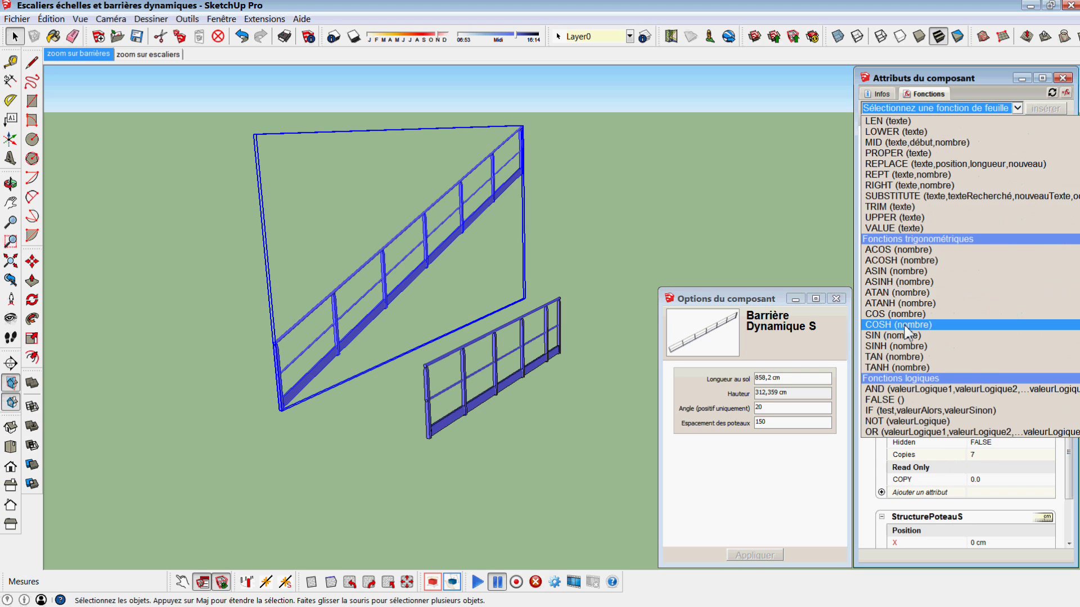
scroll(912, 266, "down", 1)
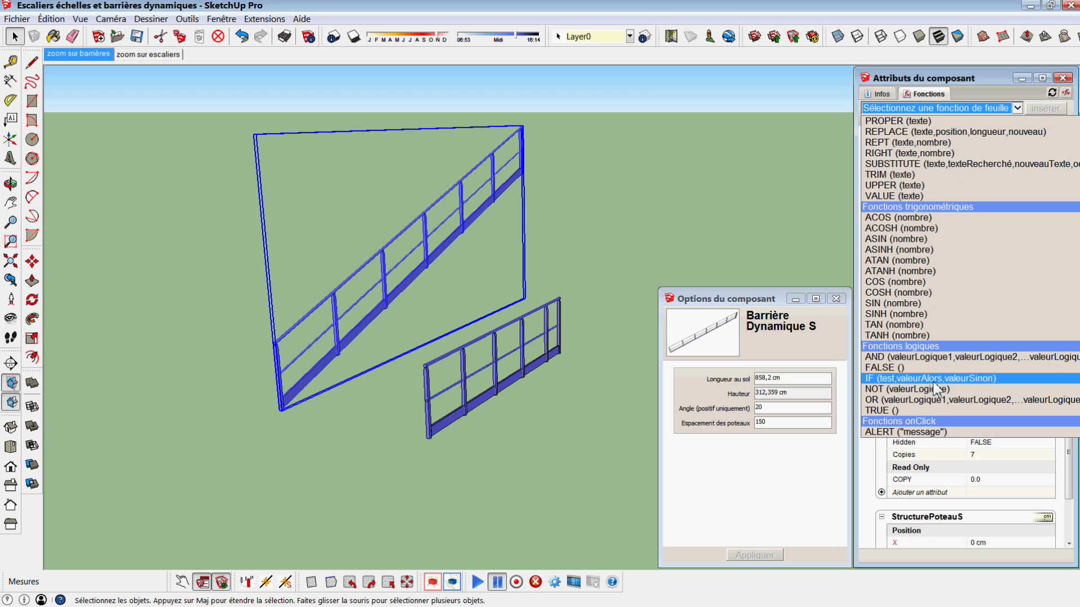
left_click(883, 95)
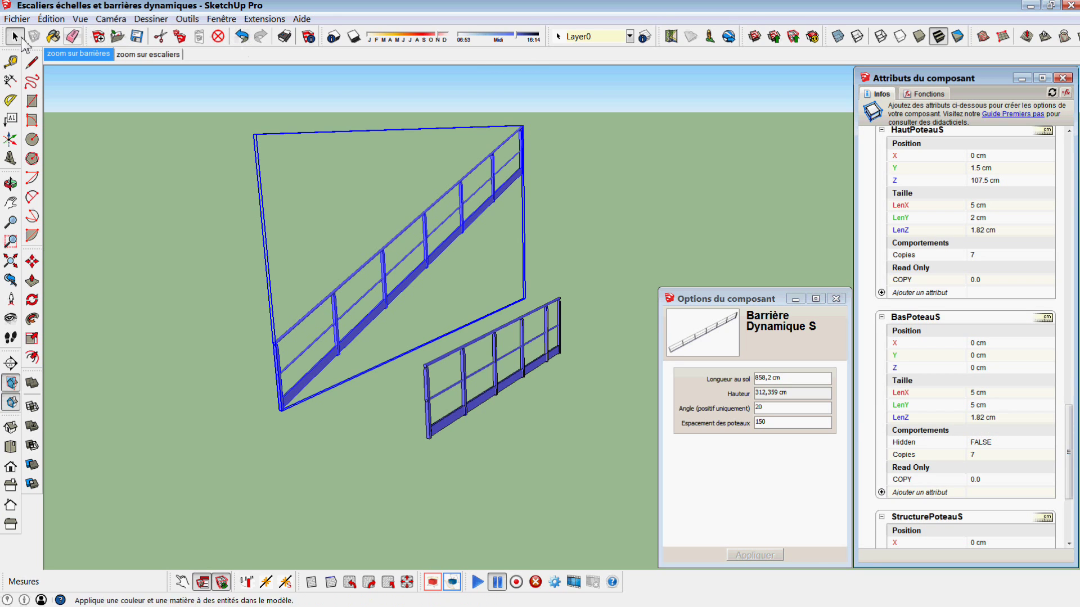
left_click(568, 203)
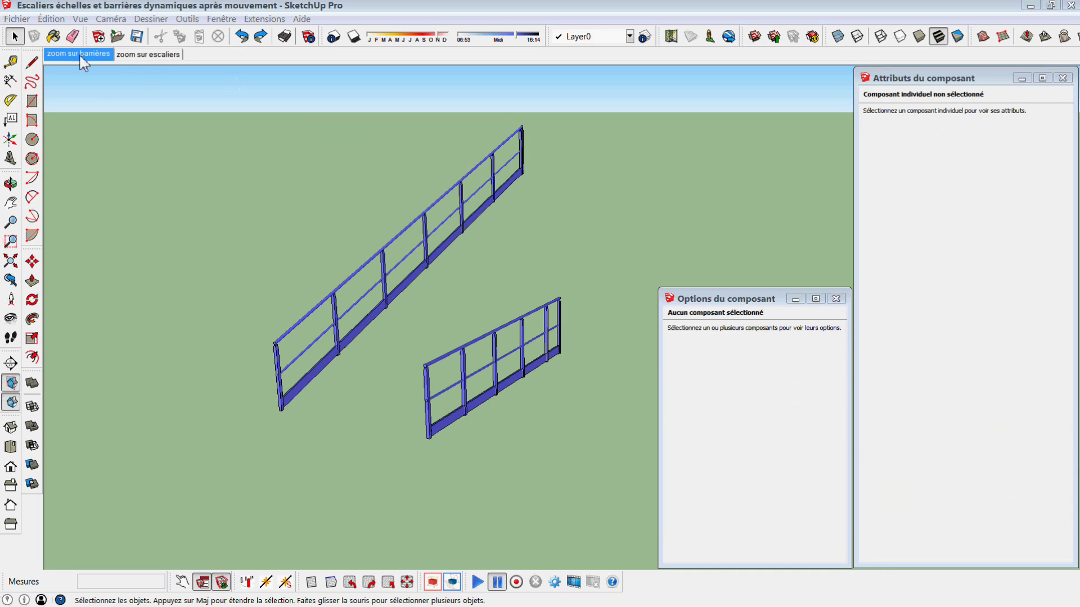
From the 'zoom sur escaliers' scene, stretch the straight staircase up to about 1159 cm, 72 steps.
left_click(157, 55)
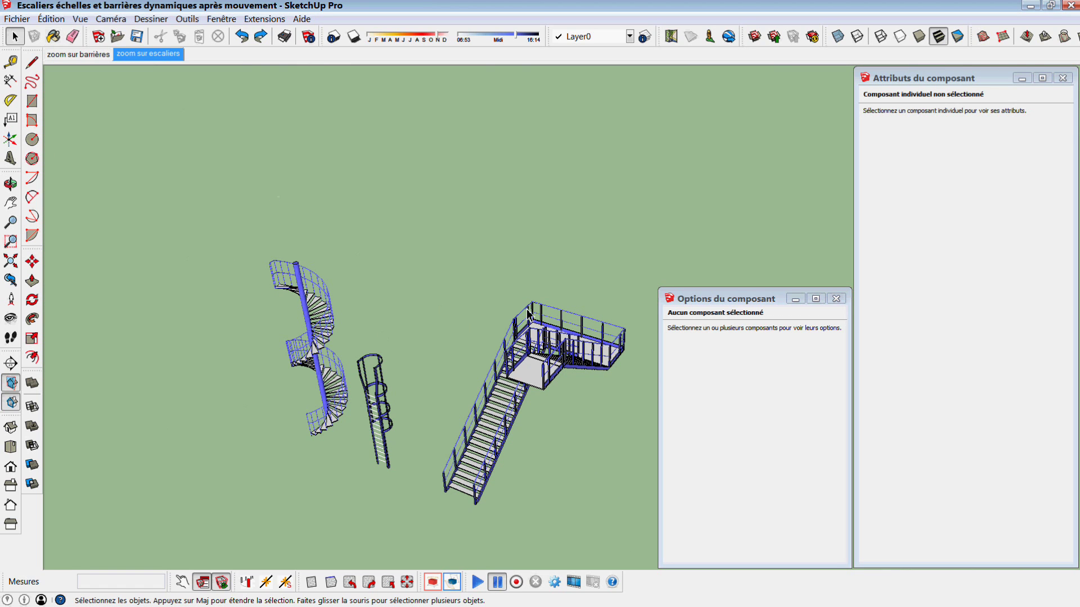
left_click(558, 353)
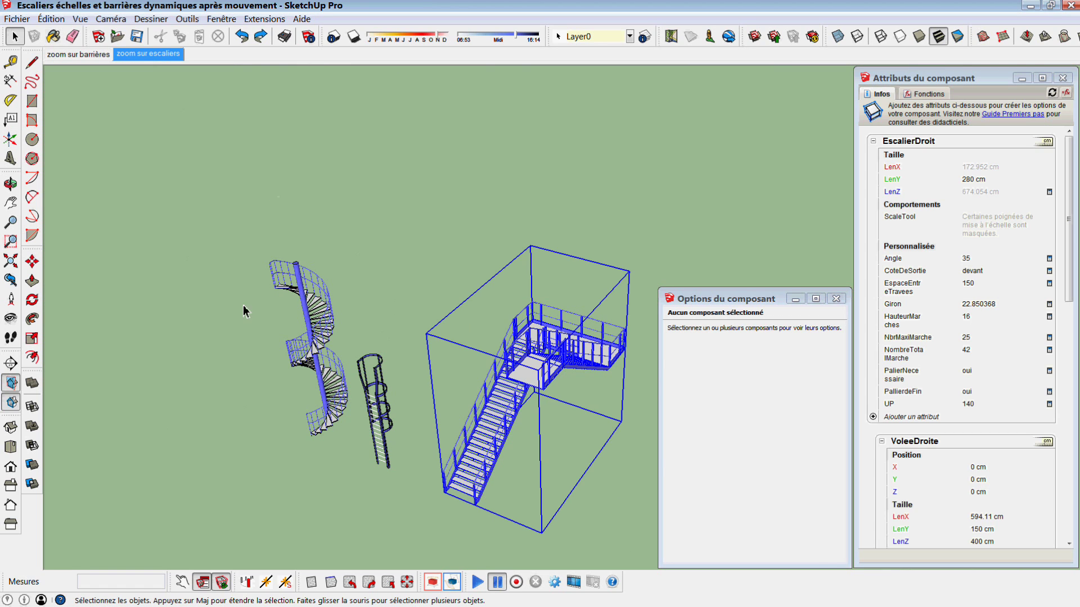
left_click(32, 338)
left_click_drag(534, 302, 527, 159)
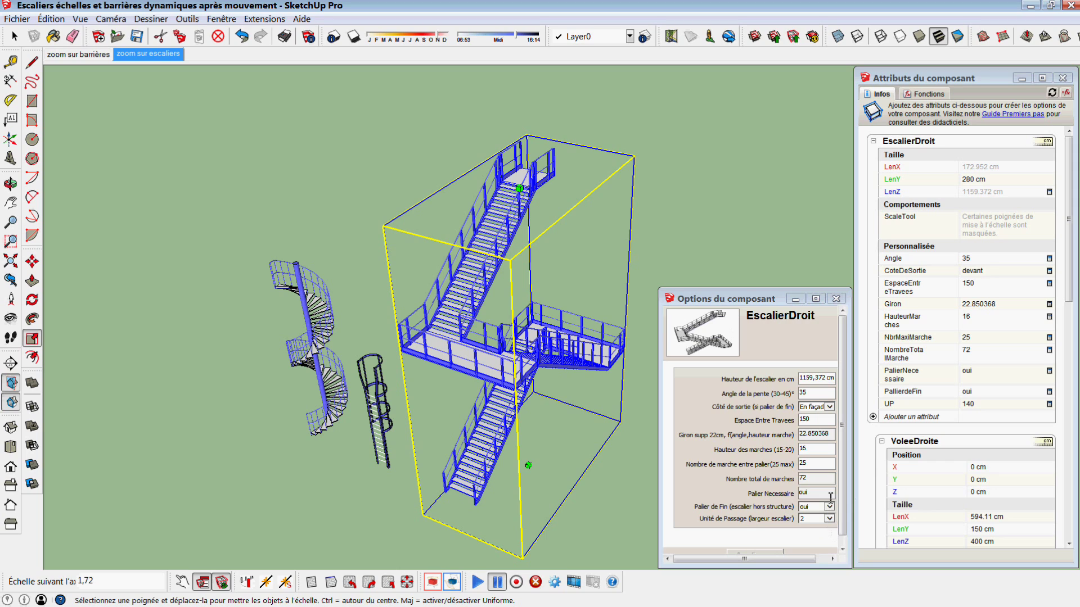
Give the staircase 3 passage units, 250 flight spacing and no end landing, then deselect.
left_click(829, 519)
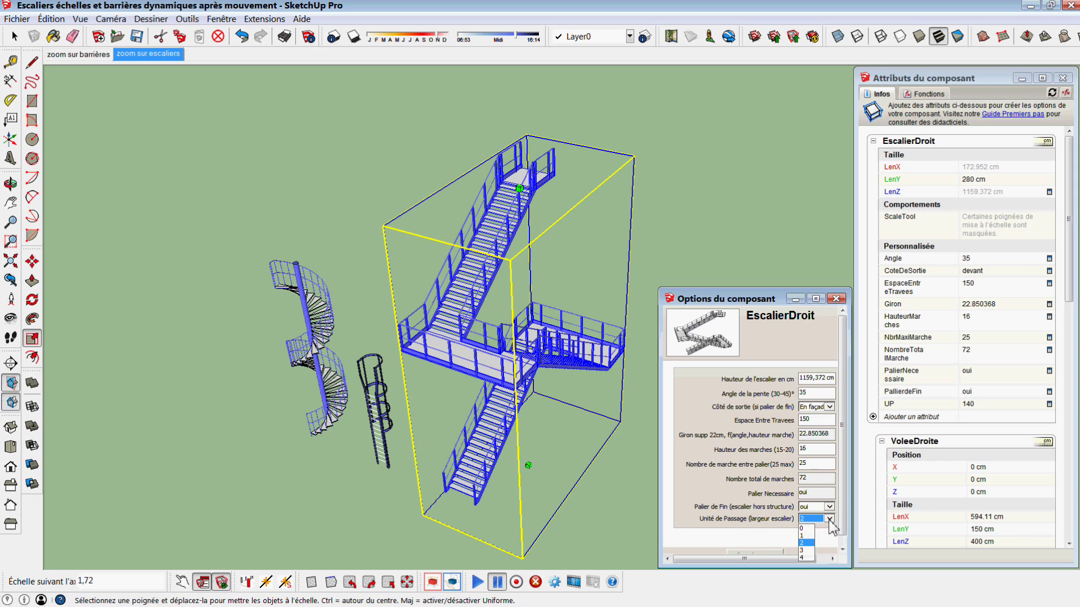
left_click(805, 551)
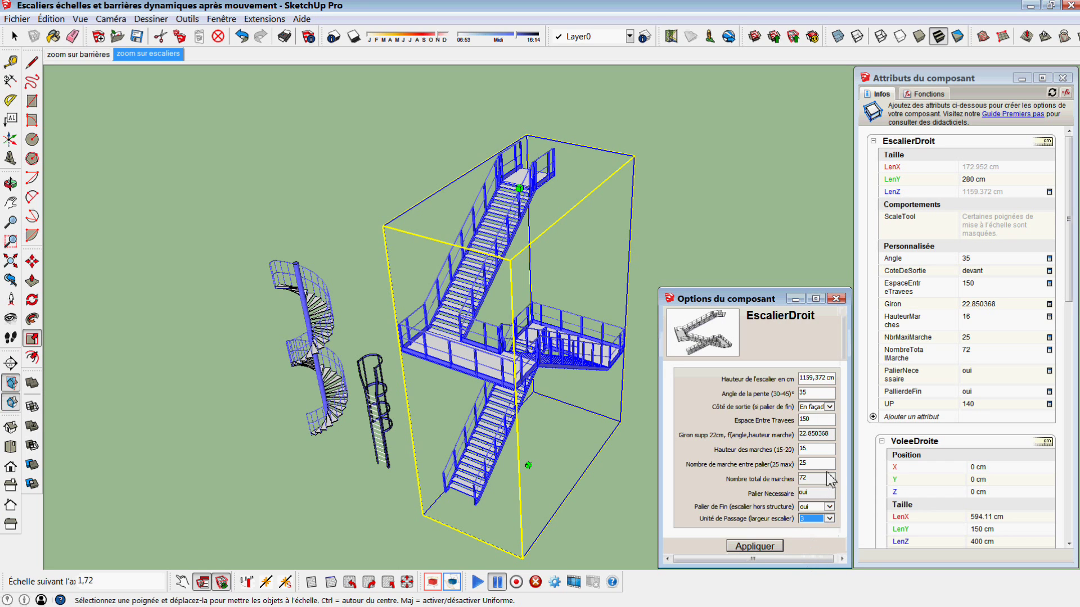
left_click_drag(815, 422, 803, 424)
type("250")
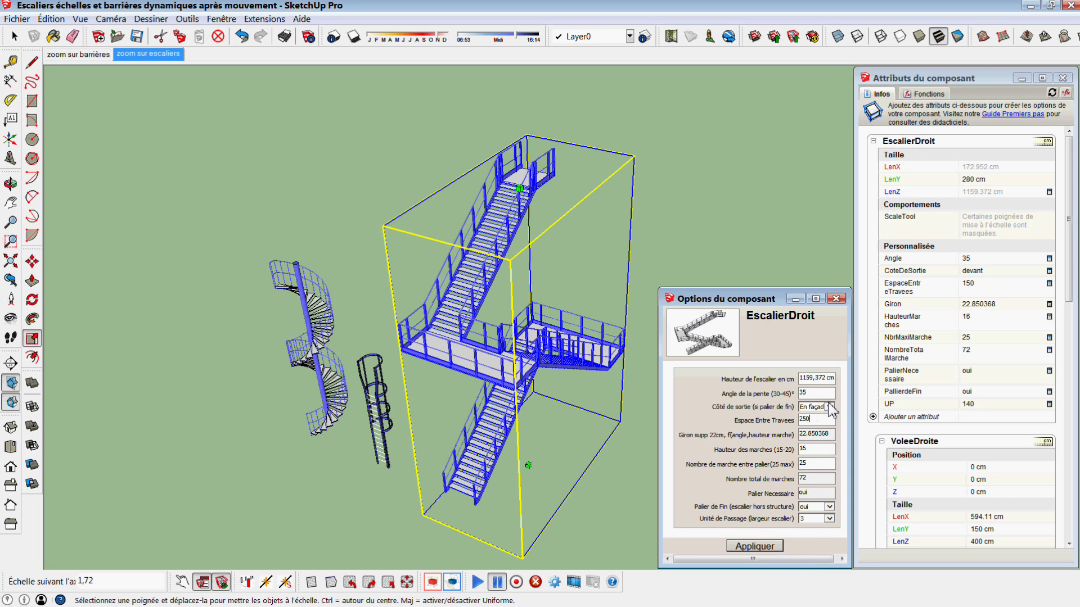
left_click(829, 507)
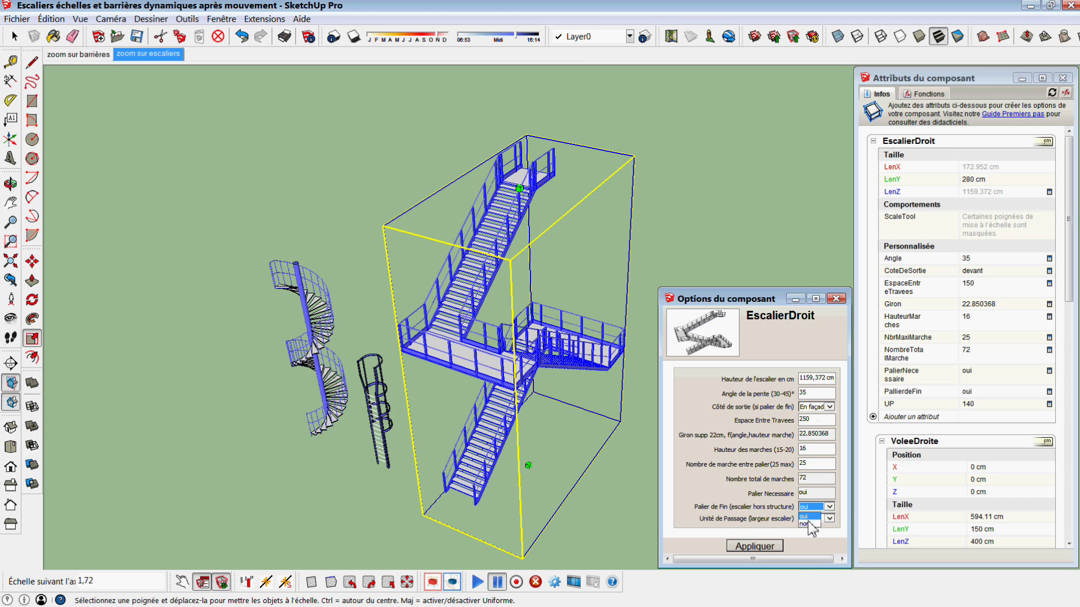
left_click(810, 527)
left_click(771, 546)
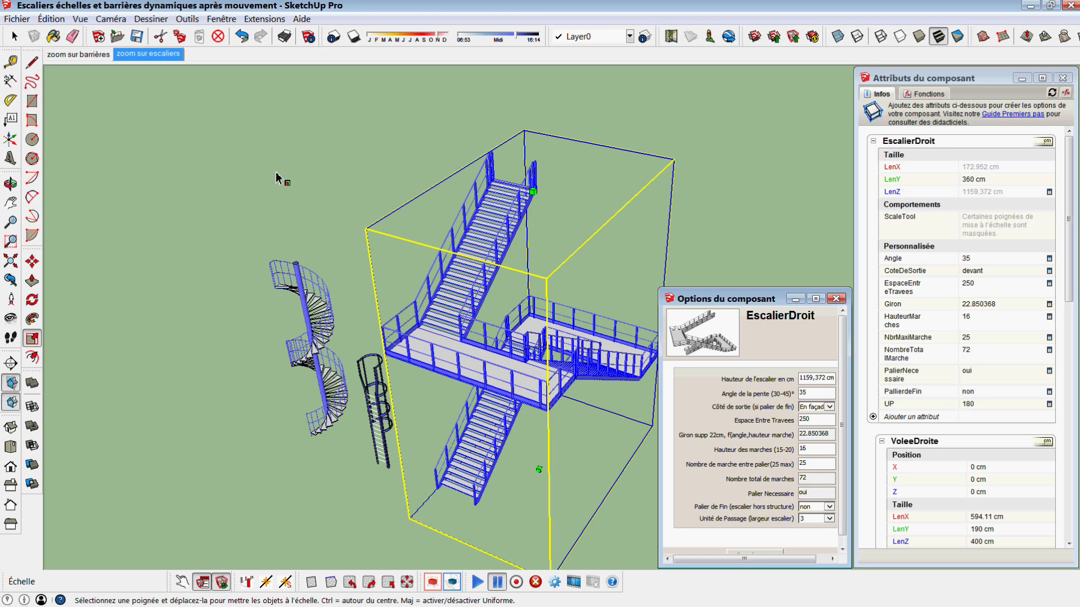
key("space")
Stretch the dynamic ladder upward to about 11.28 m tall.
left_click(301, 164)
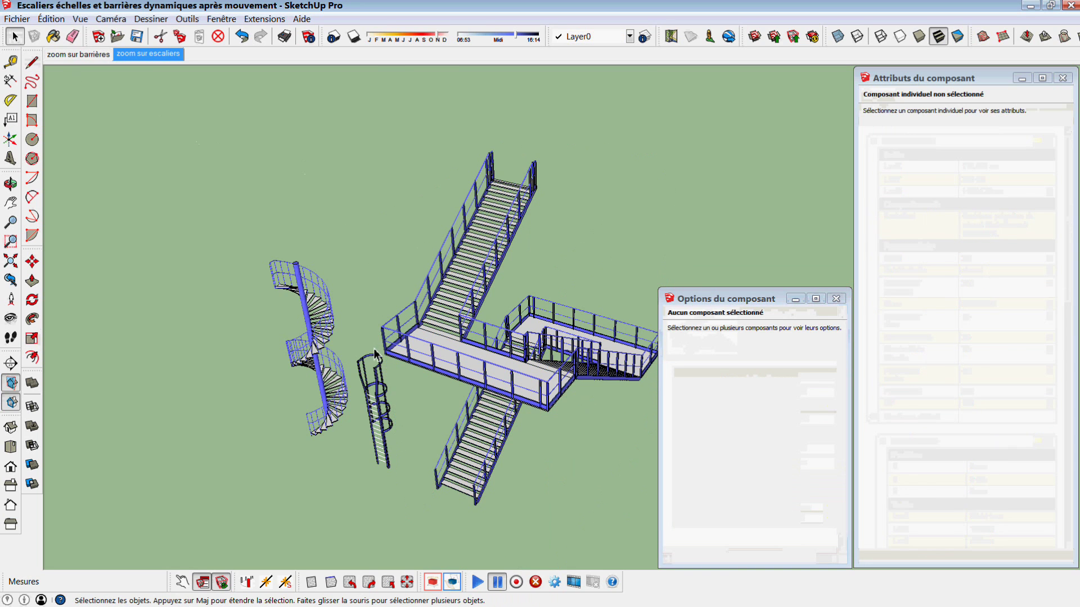
left_click(378, 383)
left_click(32, 338)
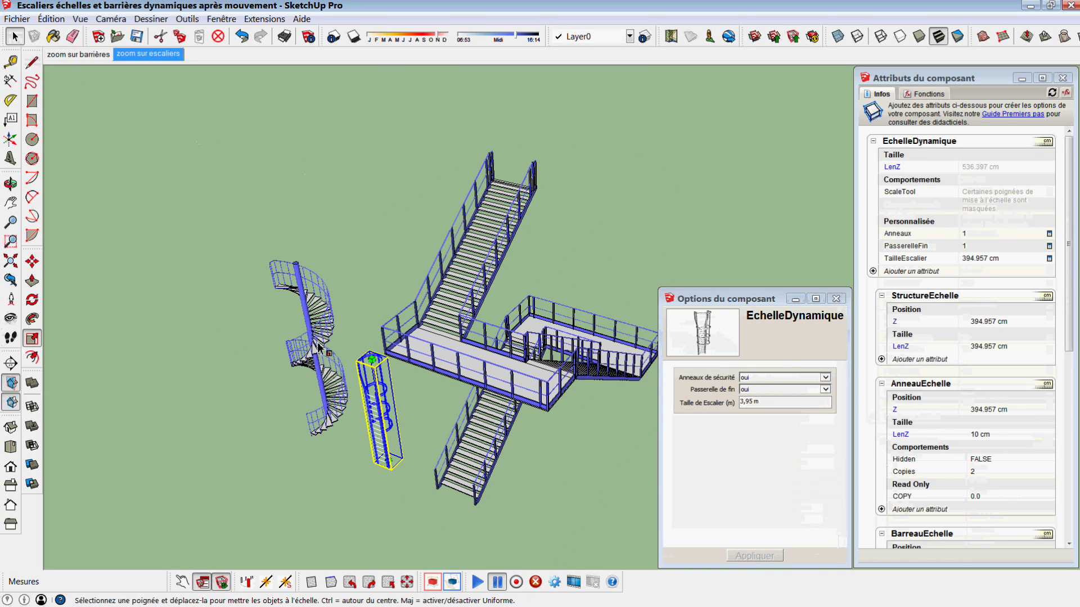
left_click_drag(372, 358, 457, 152)
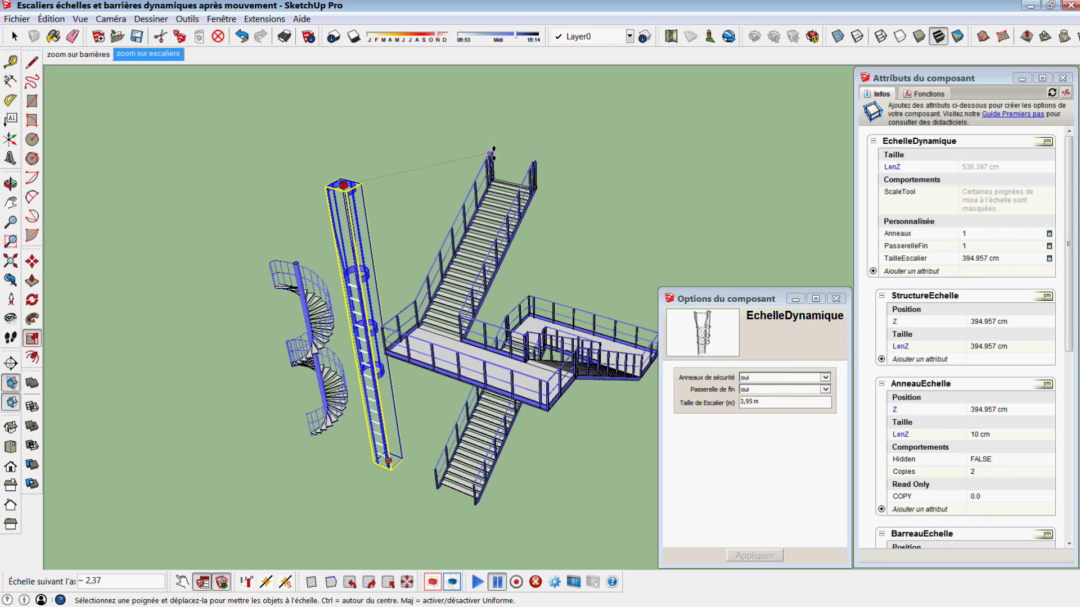
Scale the spiral staircase upward to about 1081 cm high.
left_click(15, 36)
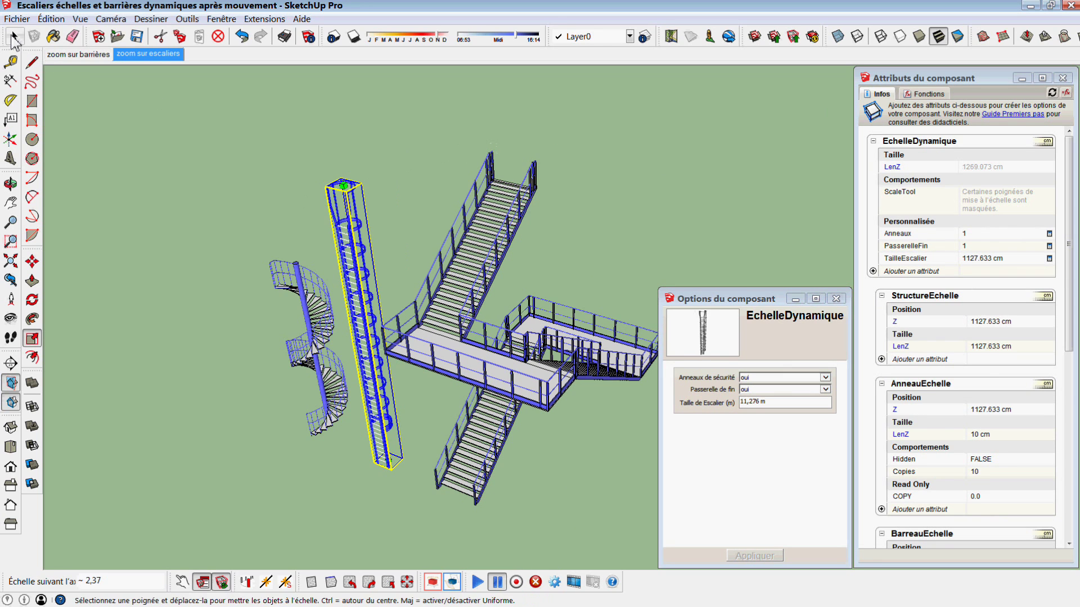
left_click(309, 291)
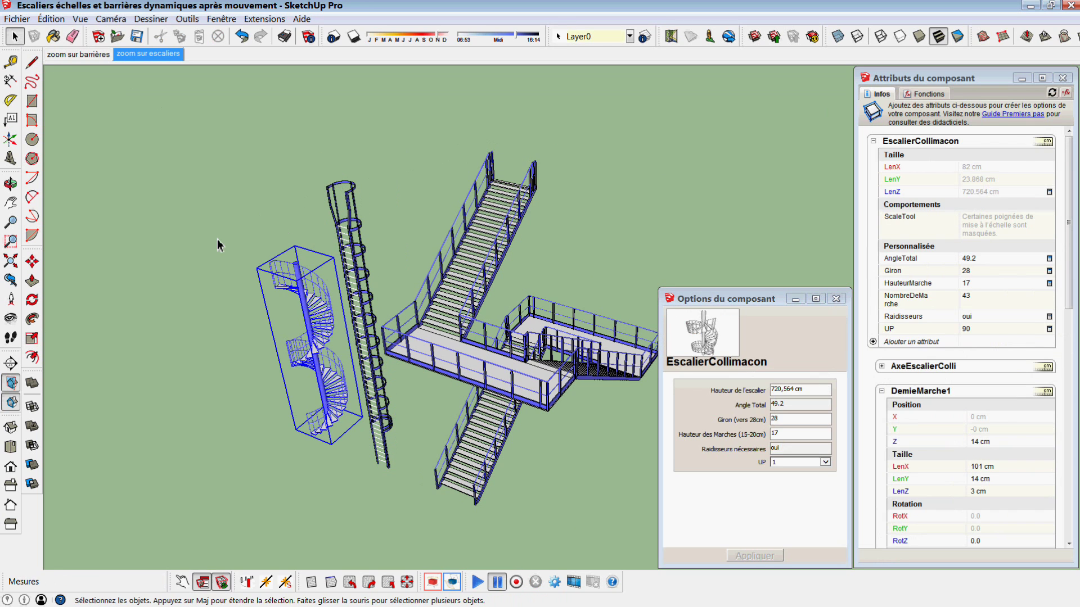
left_click(32, 338)
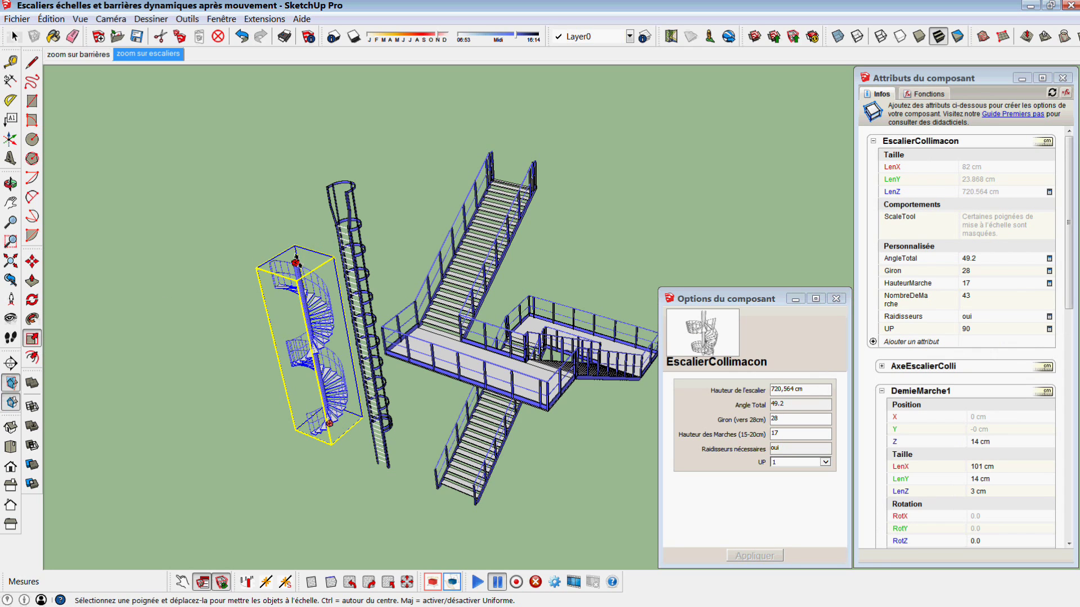
mouse_move(295, 259)
left_mouse_down()
mouse_move(444, 149)
mouse_move(494, 148)
left_mouse_up()
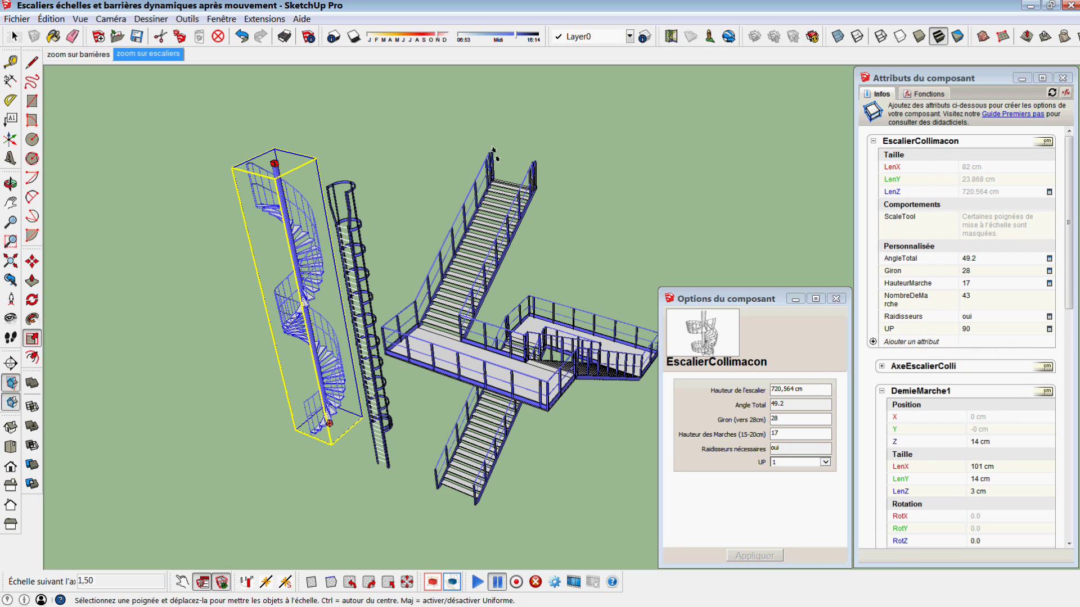